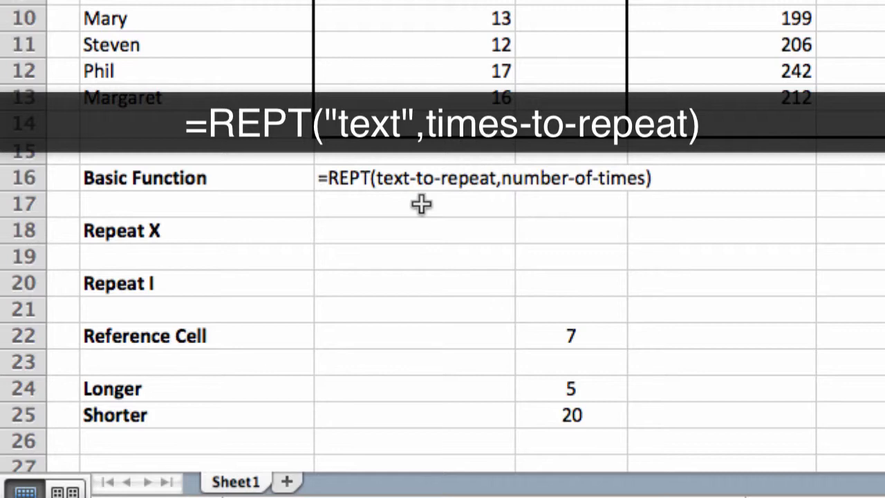
Step: Enter the formula =REPT("X",10) in cell C18, beside the Repeat X label
left_click(416, 233)
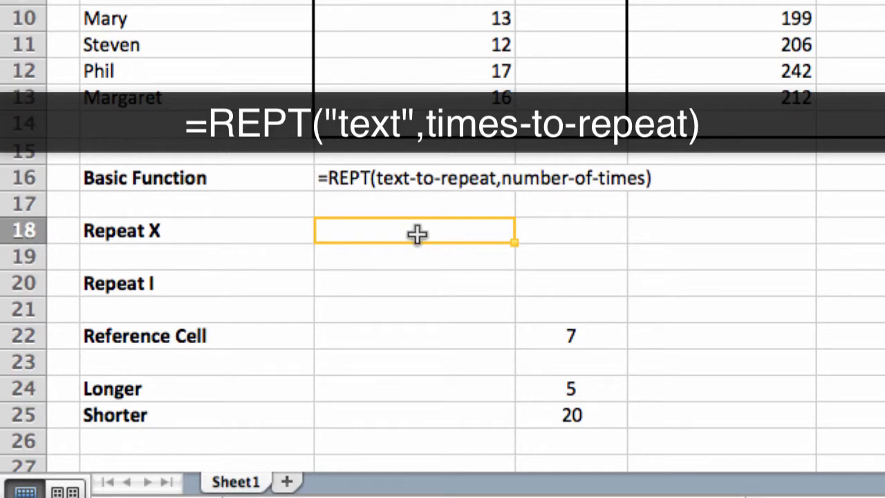
type("=REPT")
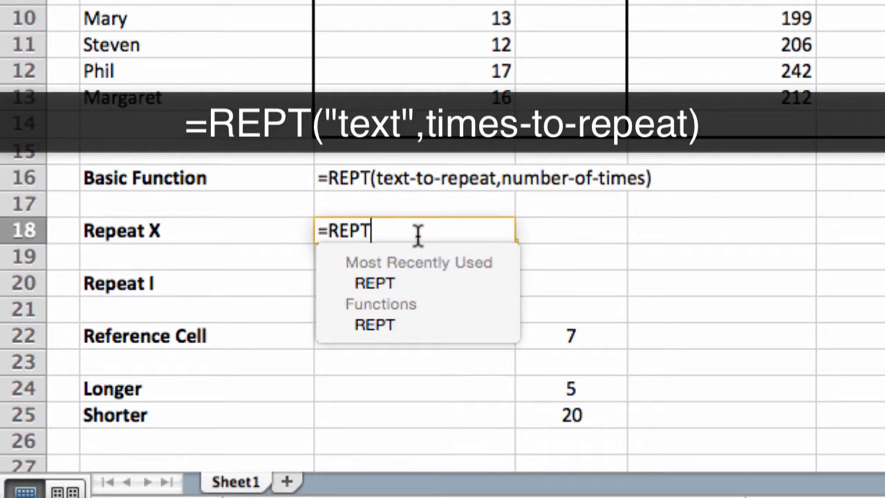
type("(")
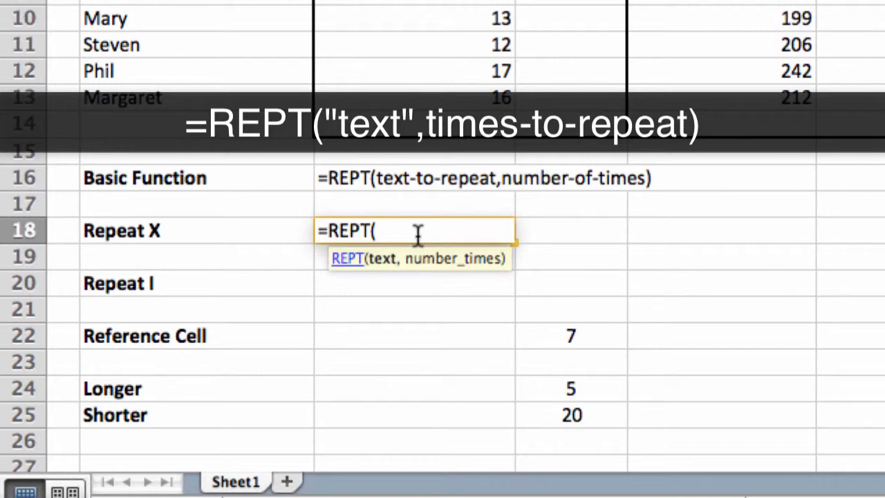
type("\"X\",")
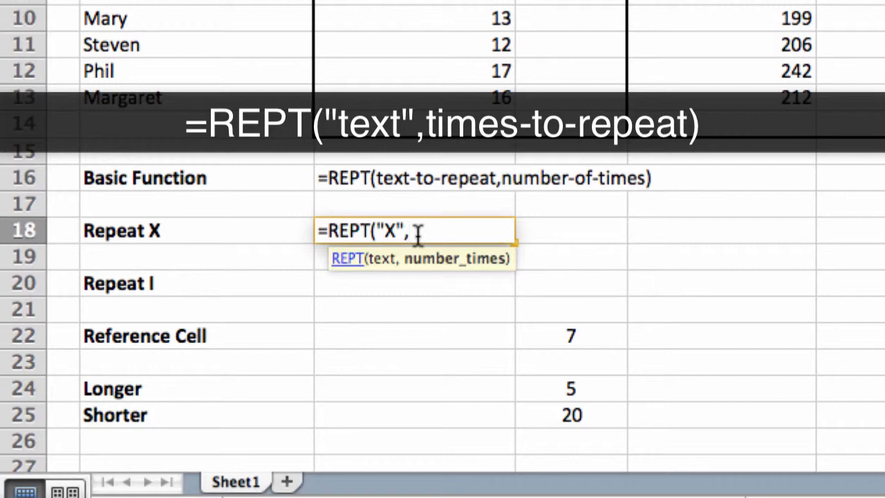
type("10)")
key("Return")
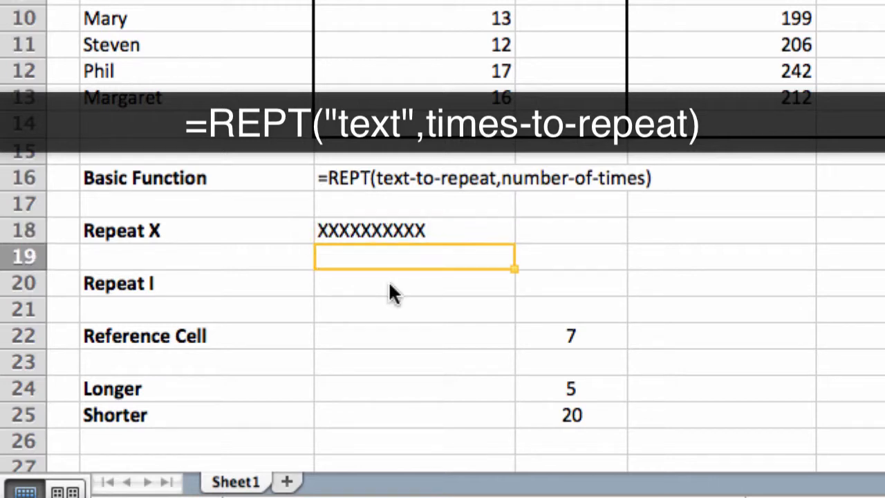
key("Up")
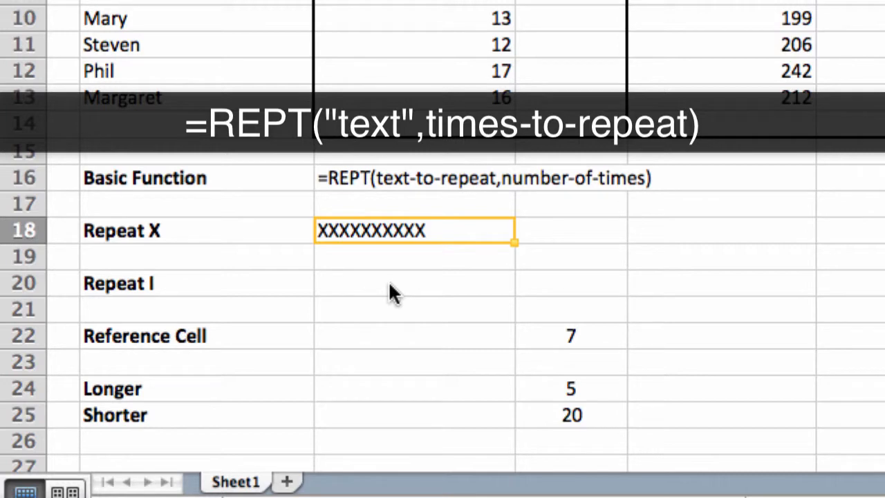
Step: Enter the formula =REPT("I",30) in cell C20, beside the Repeat I label
key("Down")
key("Down")
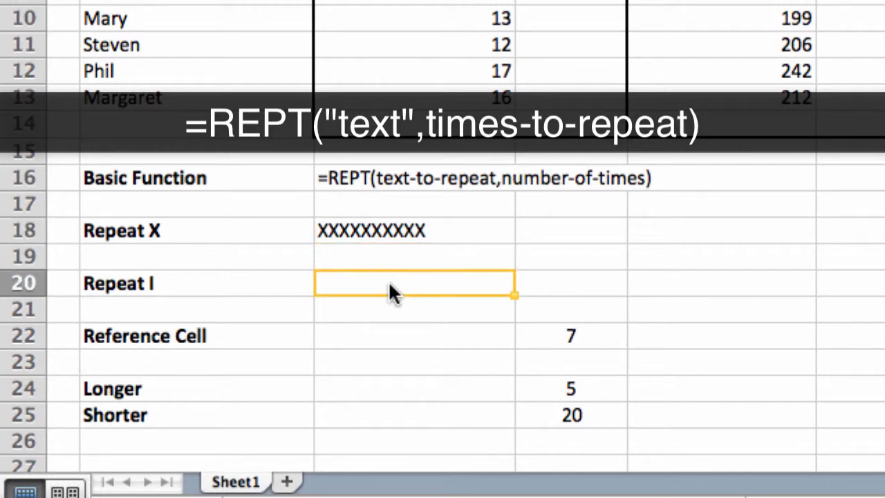
type("=REPT")
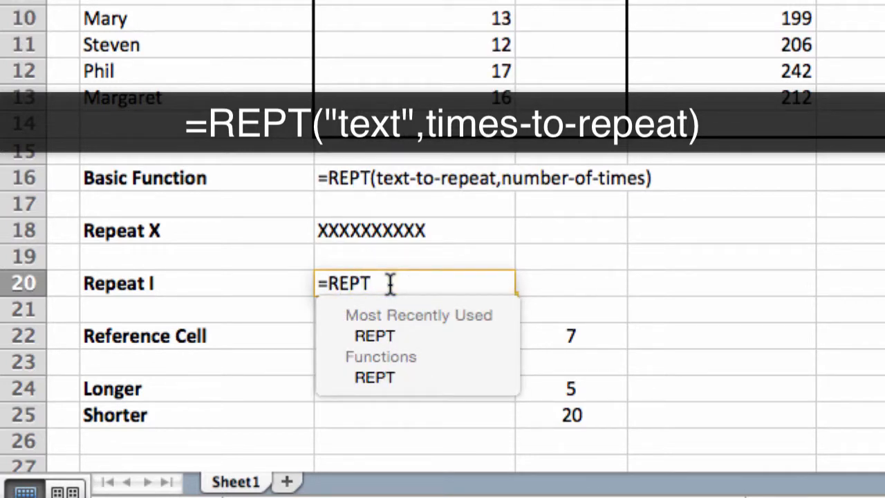
type("(")
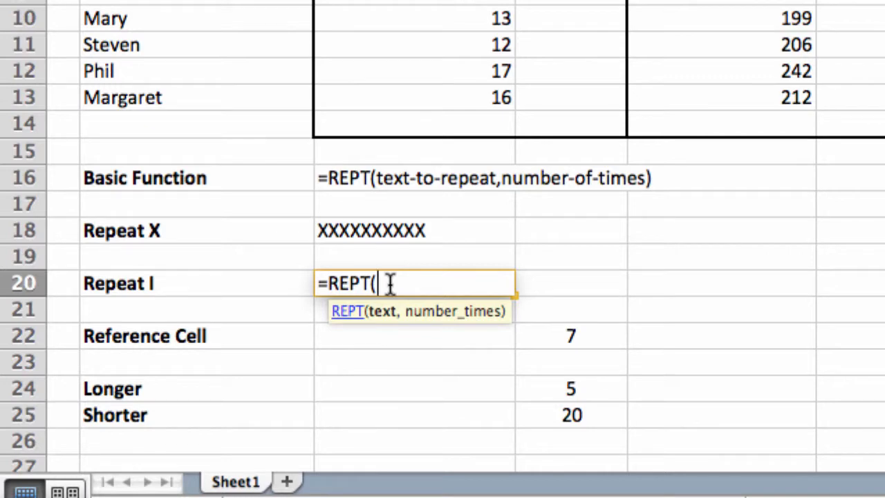
type("\"I\",")
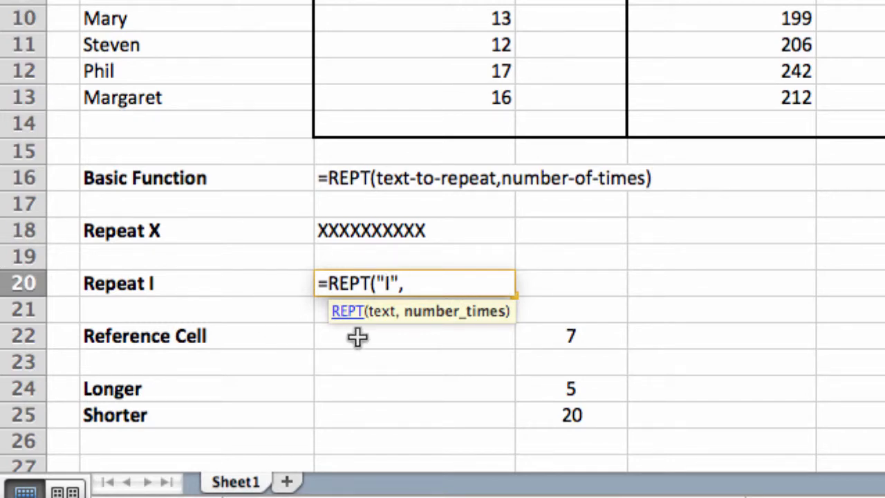
type("30)")
key("Return")
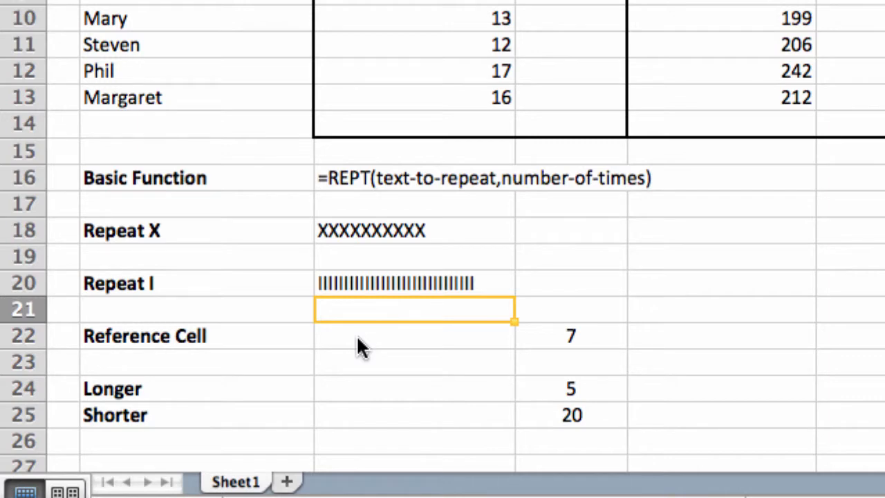
key("Up")
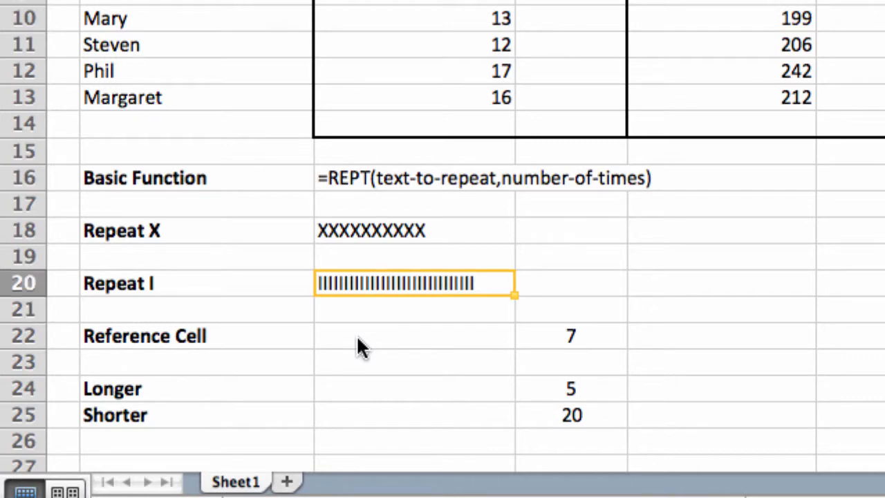
Step: Enter the formula =REPT("o",D22) in cell C22 so the Reference Cell row takes its repeat count from D22
key("Down")
key("Down")
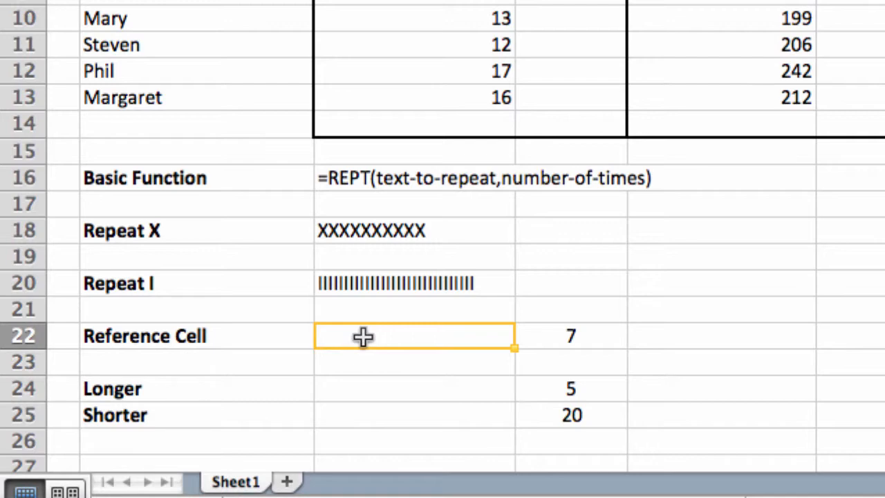
left_click(573, 334)
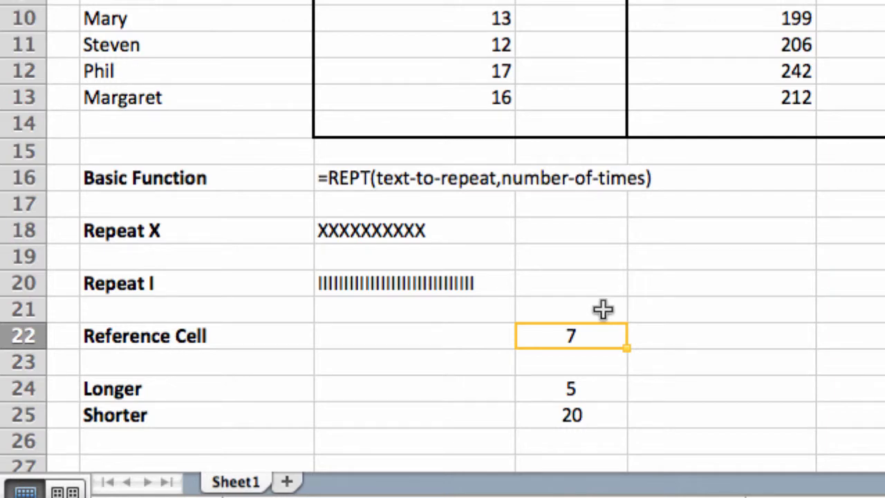
left_click(452, 339)
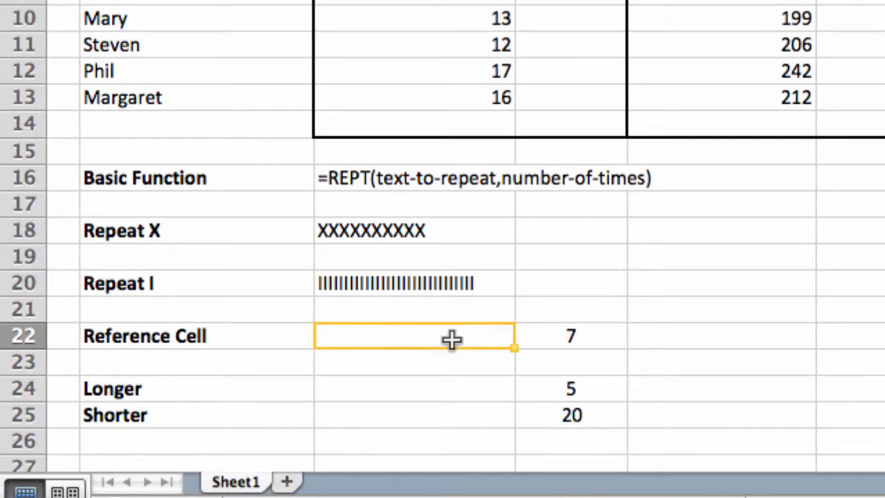
type("=REPT")
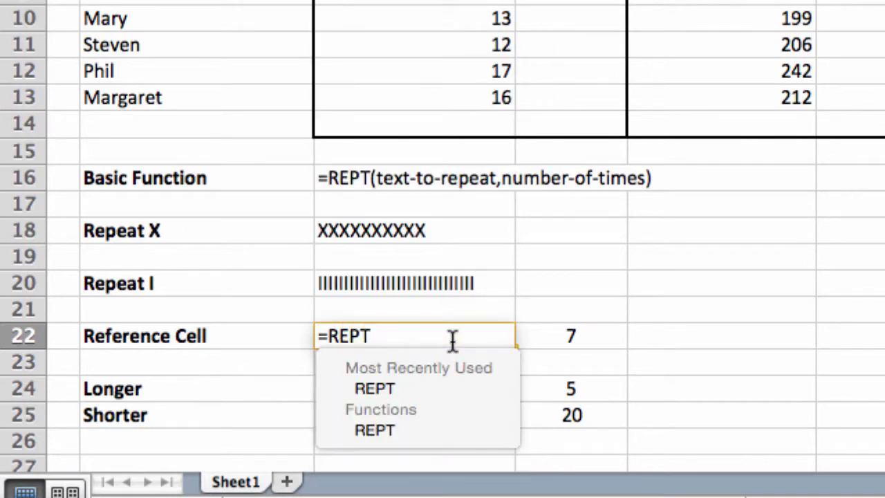
type("(")
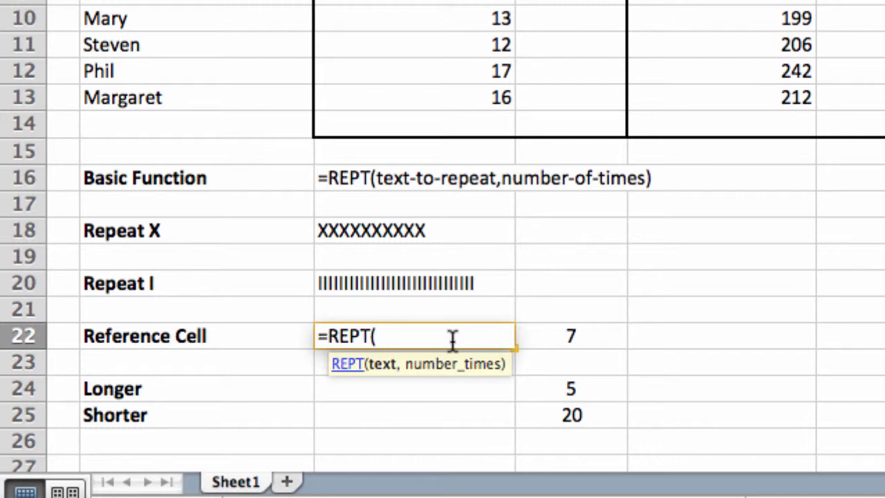
type("\"o\",")
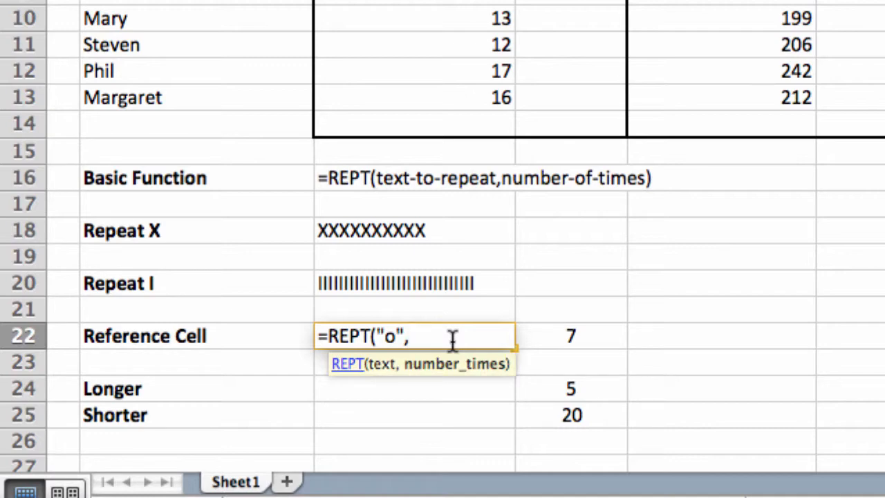
type("D22")
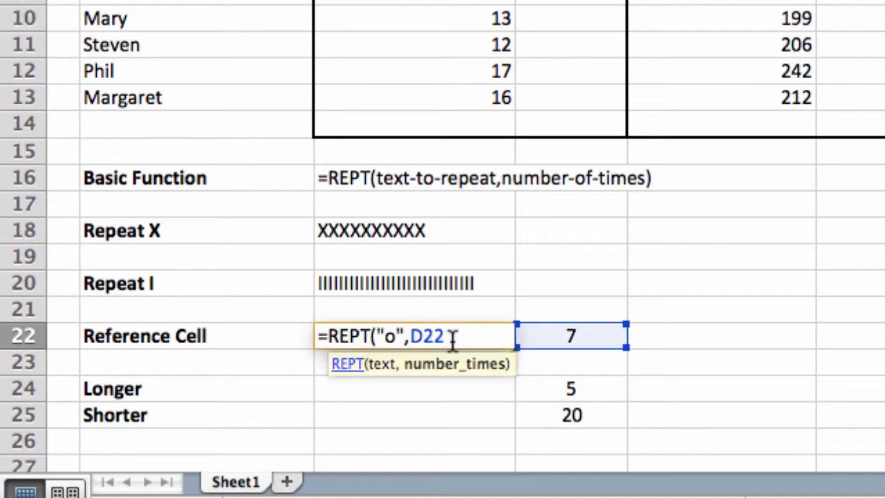
type(")")
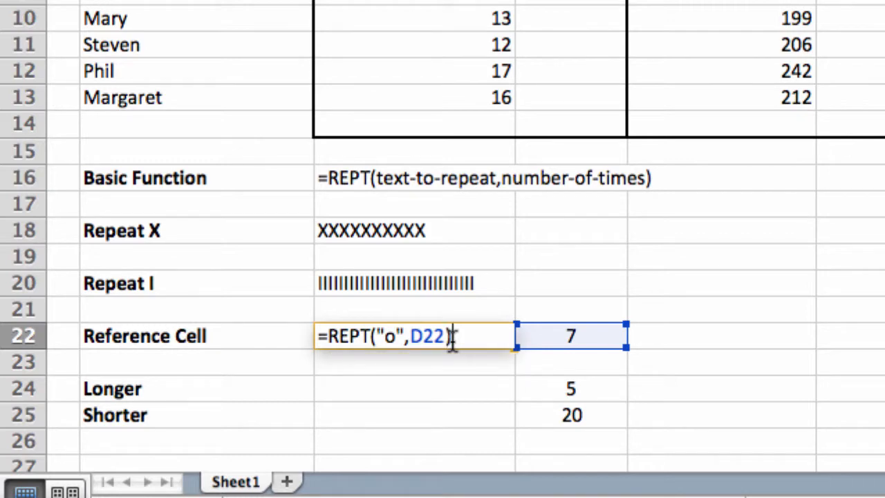
key("Return")
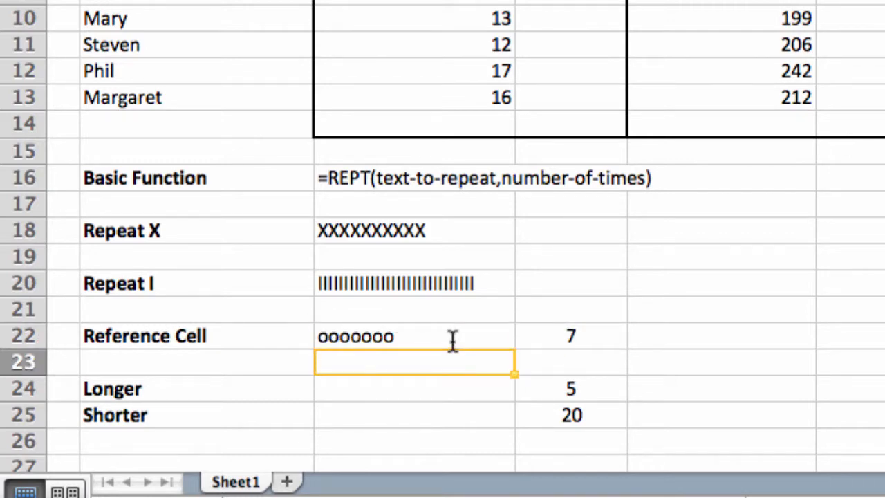
Step: Test the Reference Cell formula by setting its count in D22 to 10, 12, 2 and finally 6
left_click(453, 340)
key("Right")
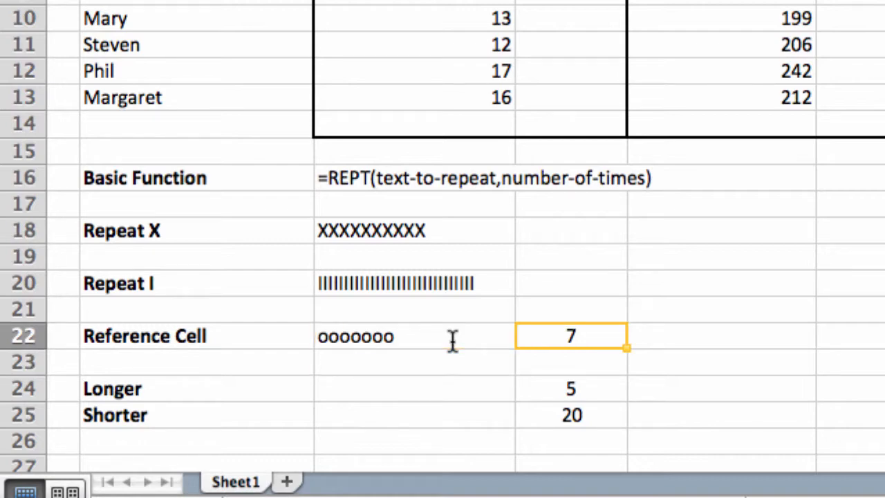
type("10")
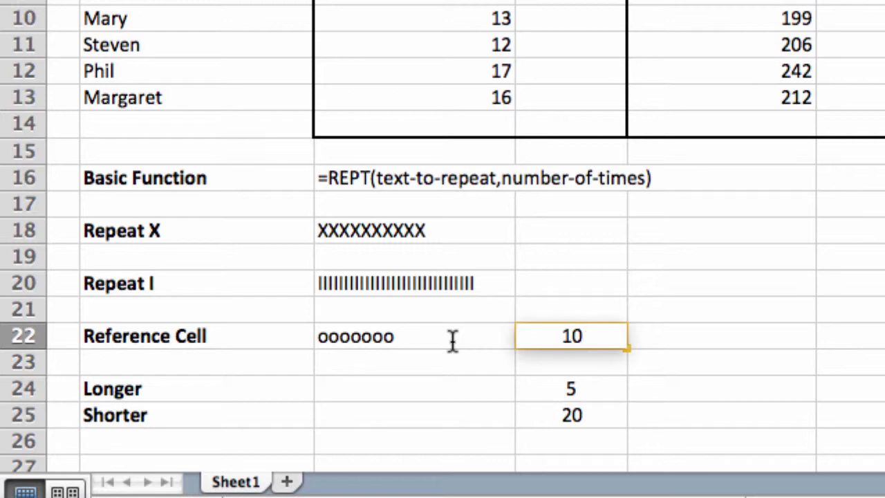
key("Return")
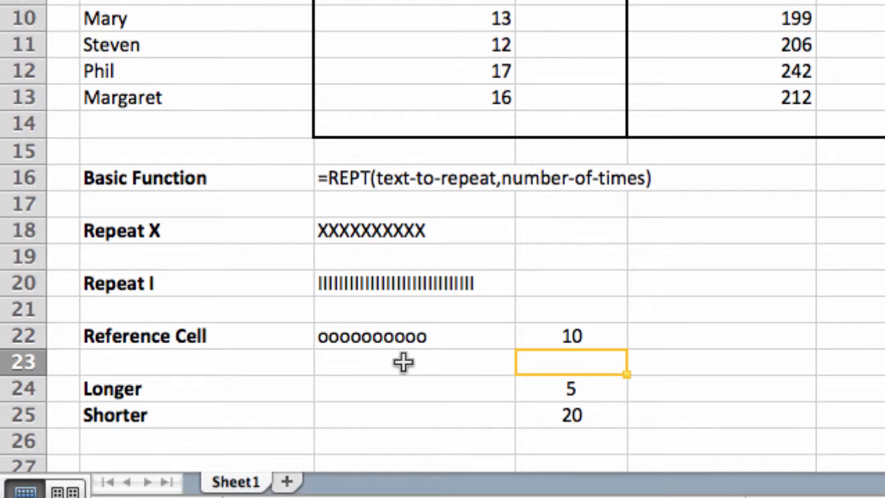
key("Up")
type("12")
key("Return")
key("Up")
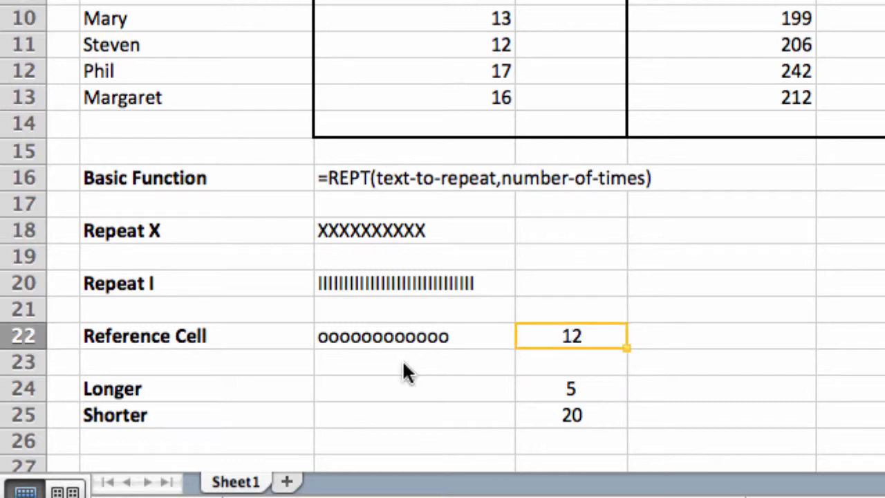
type("2")
key("Return")
key("Up")
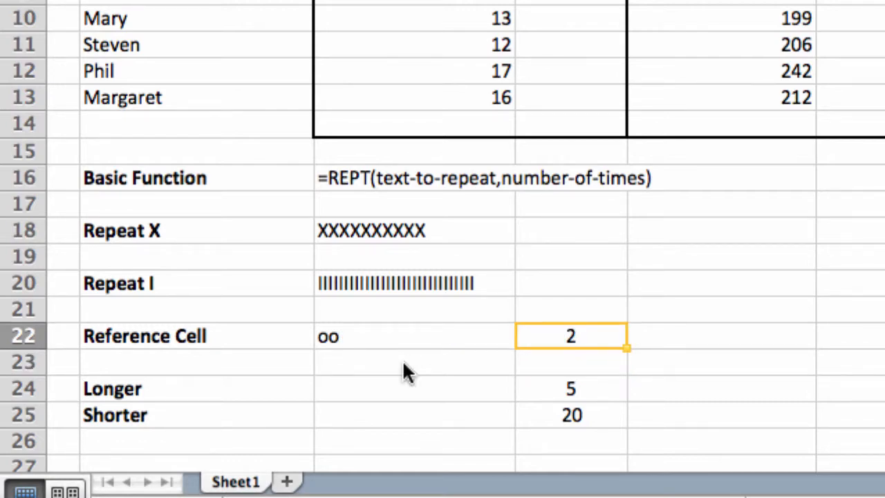
type("6")
key("Return")
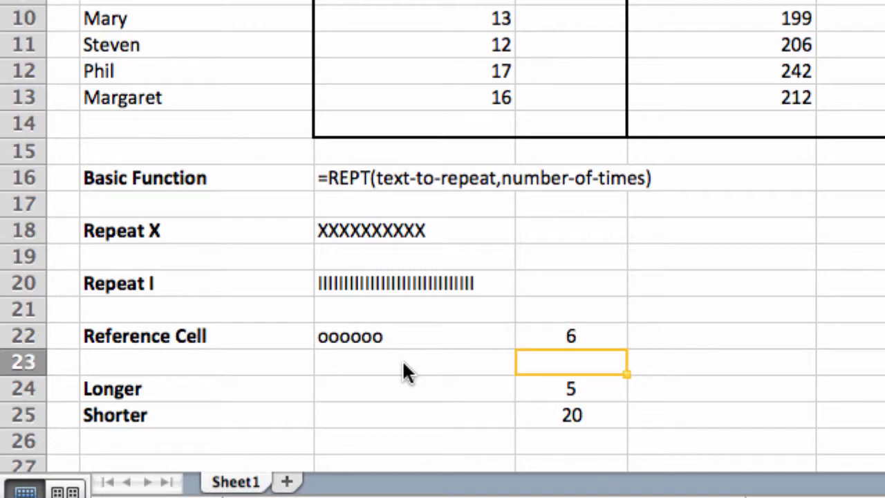
Step: Enter the formula =REPT("I",D24*3) in cell C24 of the Longer row, and select its count cell D24
key("Down")
key("Left")
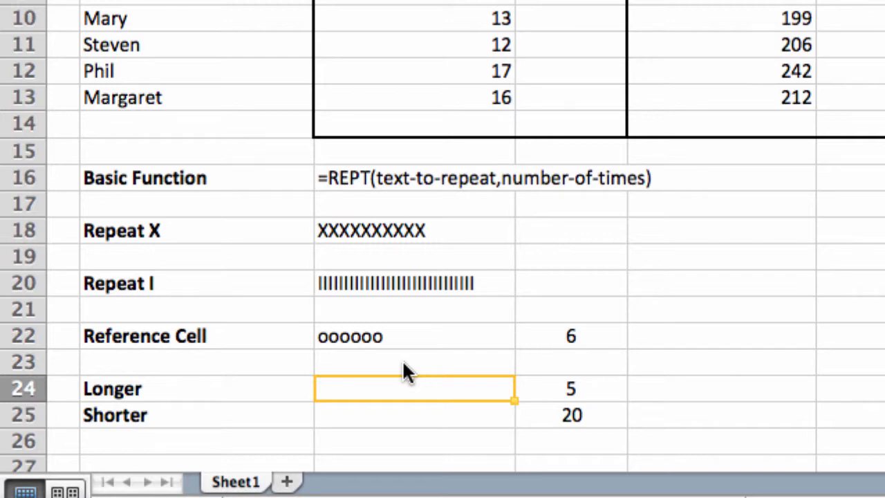
type("=REPT")
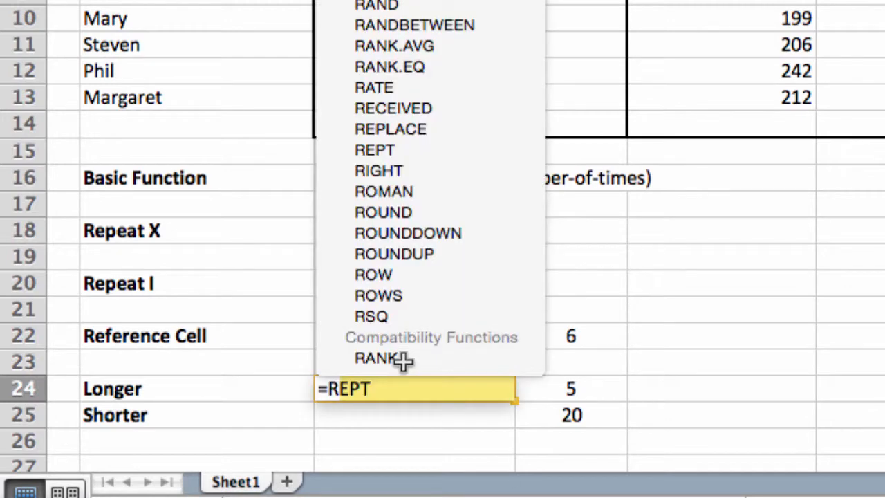
type("(")
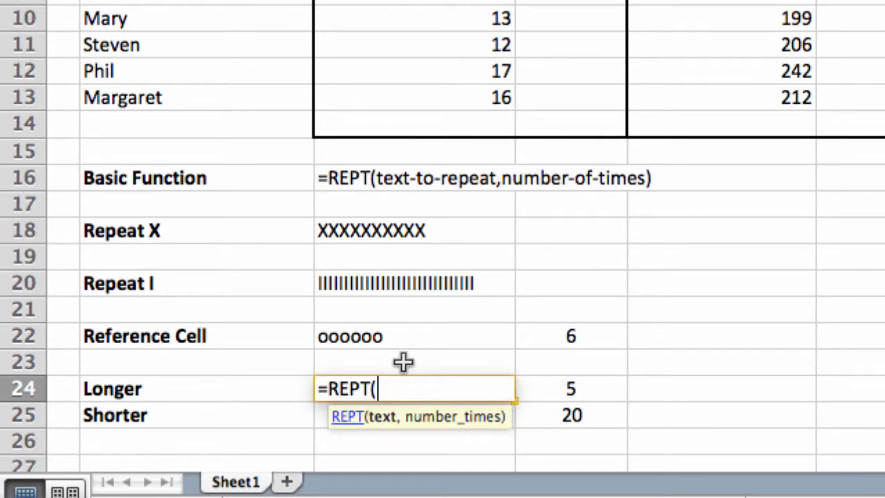
type("\"I\",")
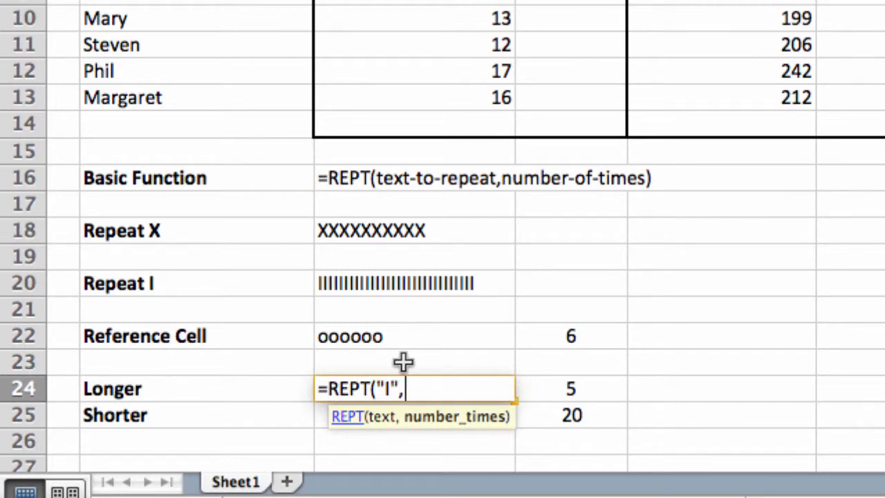
type("D24")
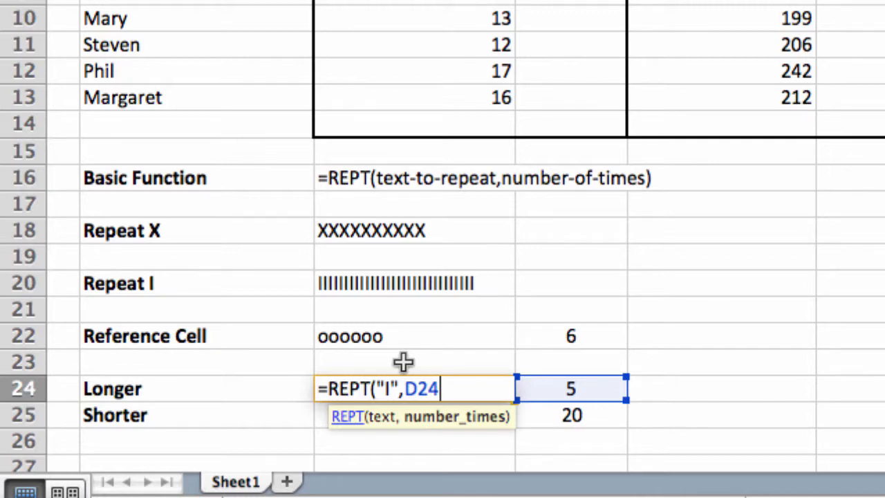
type("*3)")
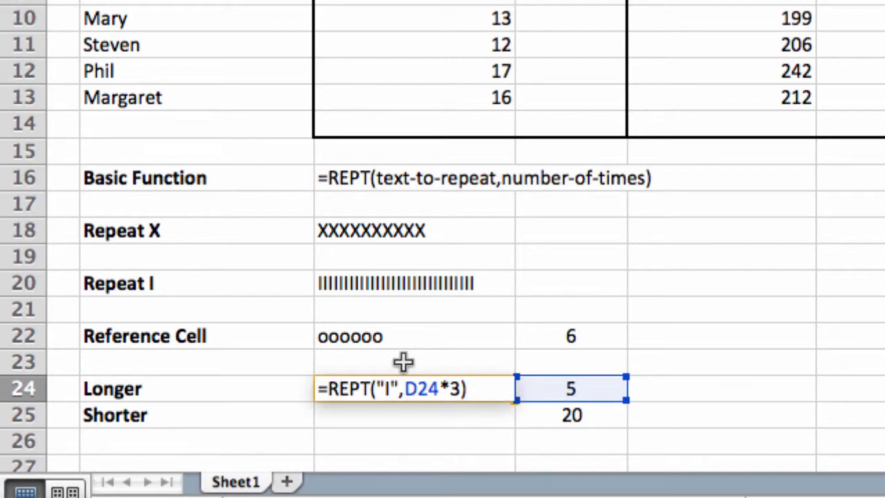
key("Return")
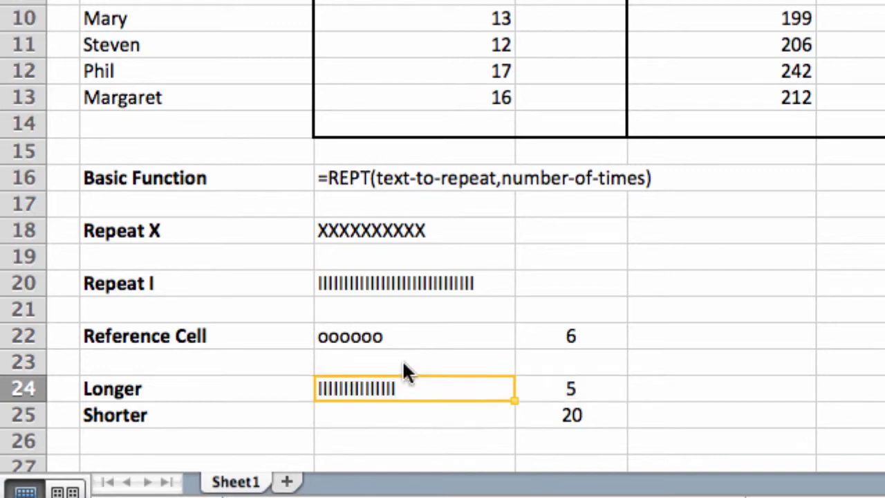
key("Up")
key("Right")
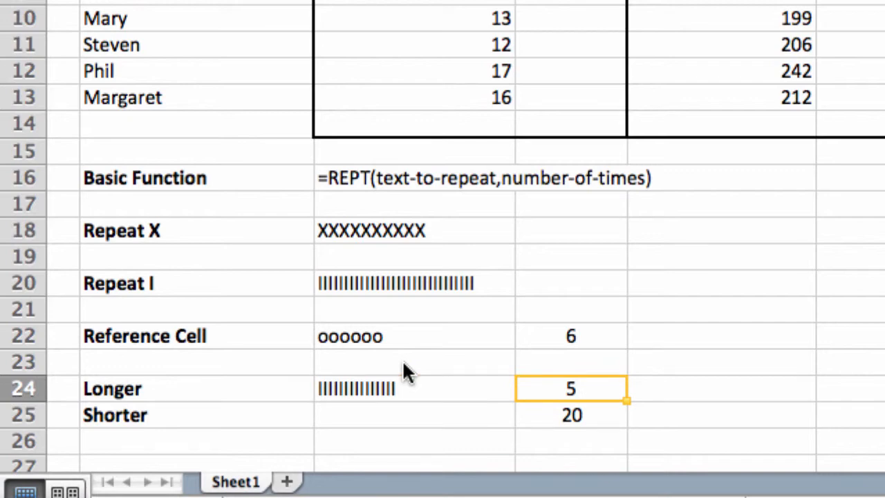
Step: Test the Longer row's formula by setting its count in D24 to 9, 2 and finally 6
type("9")
key("Return")
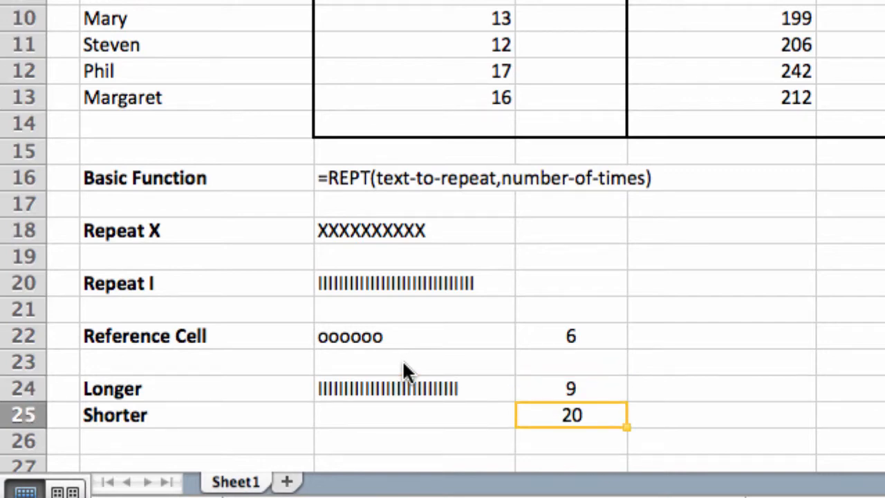
key("Up")
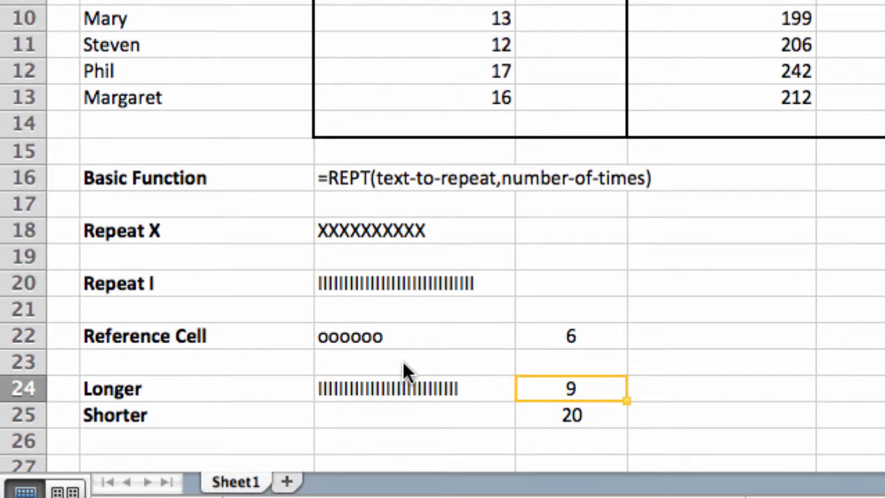
type("2")
key("Return")
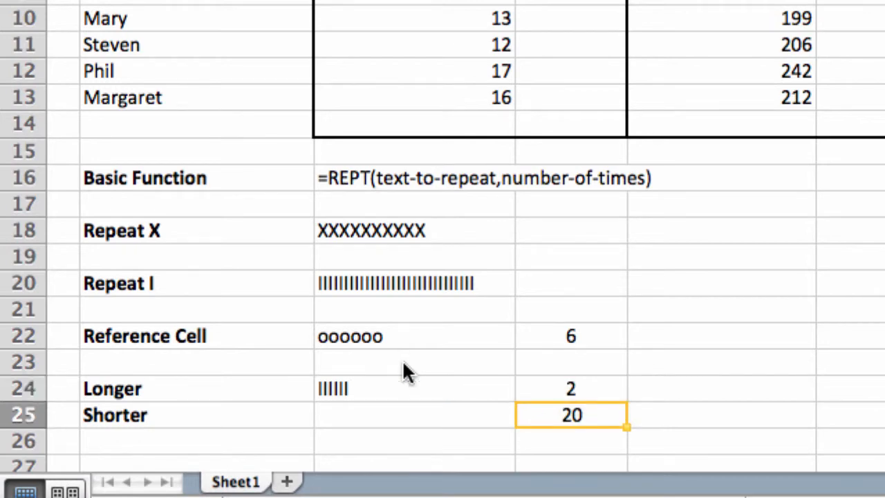
key("Up")
type("6")
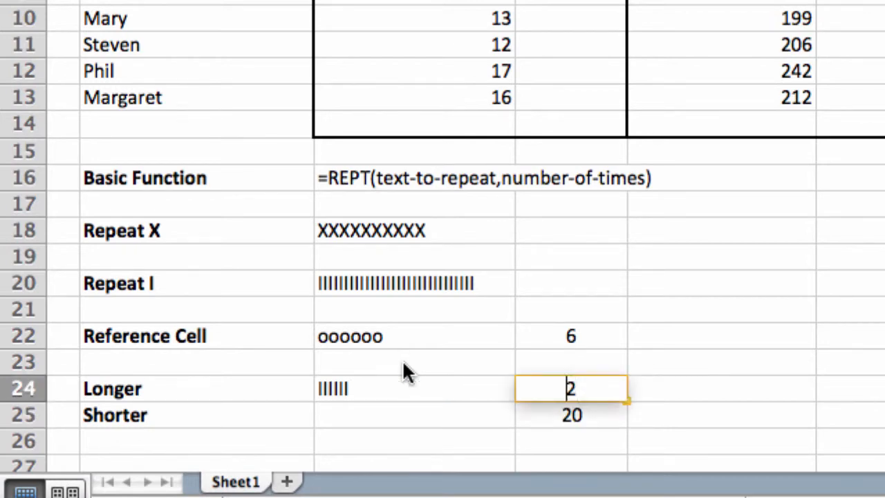
key("Return")
key("Up")
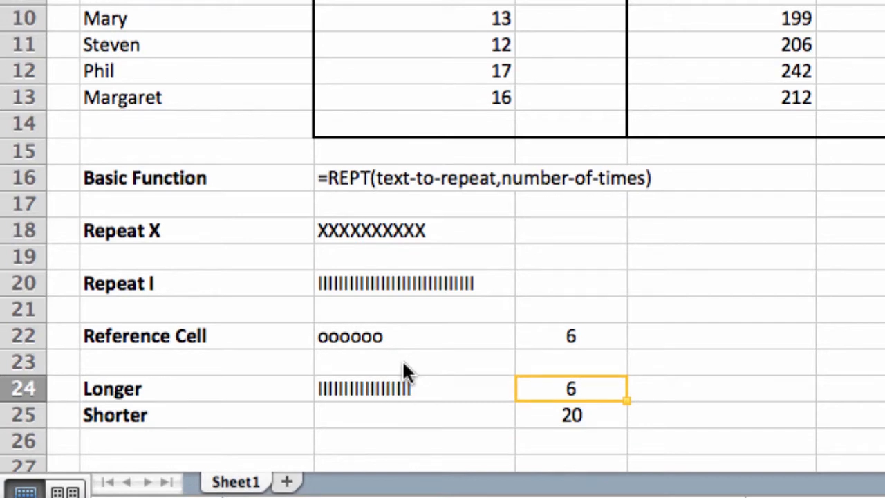
Step: Set the Shorter row's count in cell D25 to 200
key("Left")
key("Down")
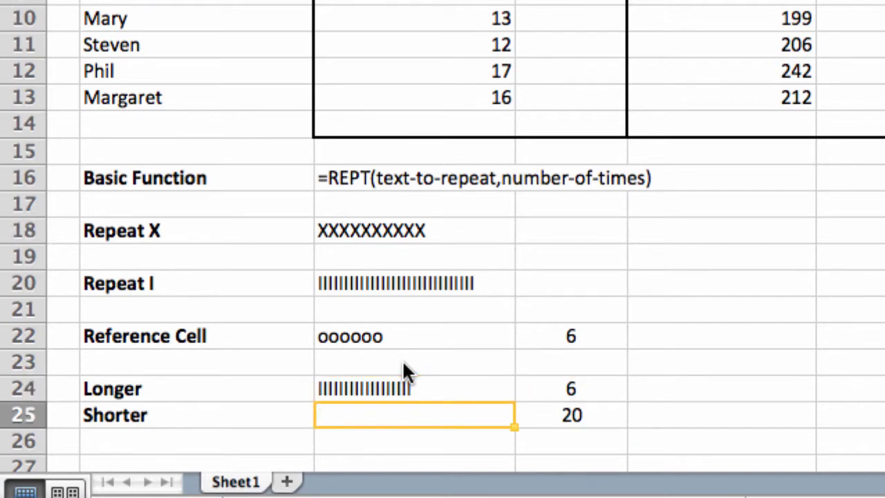
key("Right")
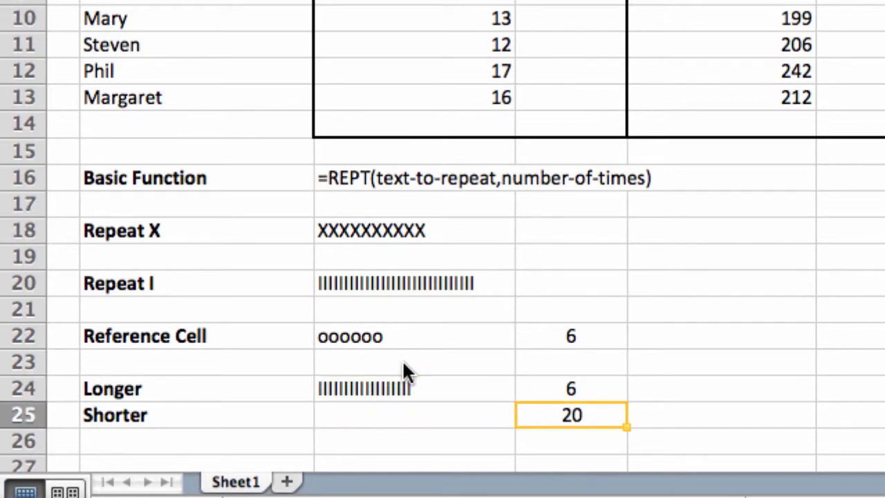
type("200")
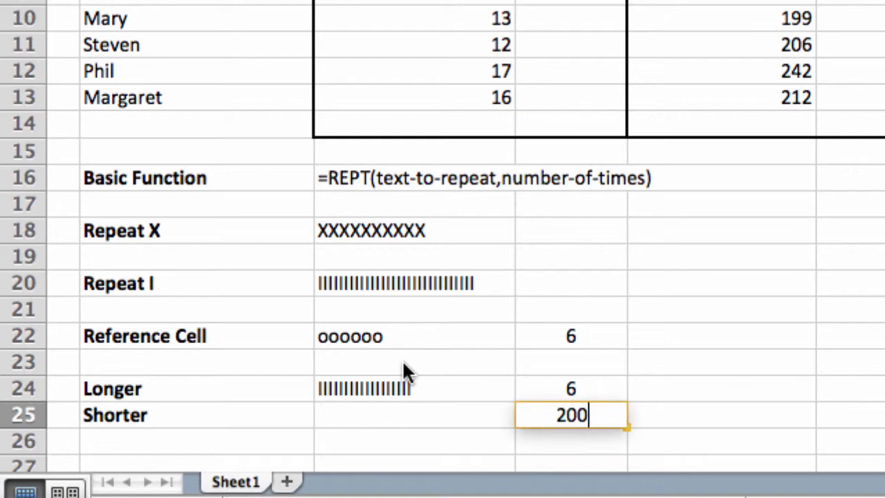
key("Return")
Step: Enter the formula =REPT("I",D25*.1) in cell C25 so the Shorter row repeats I at one tenth of its count
key("Up")
key("Left")
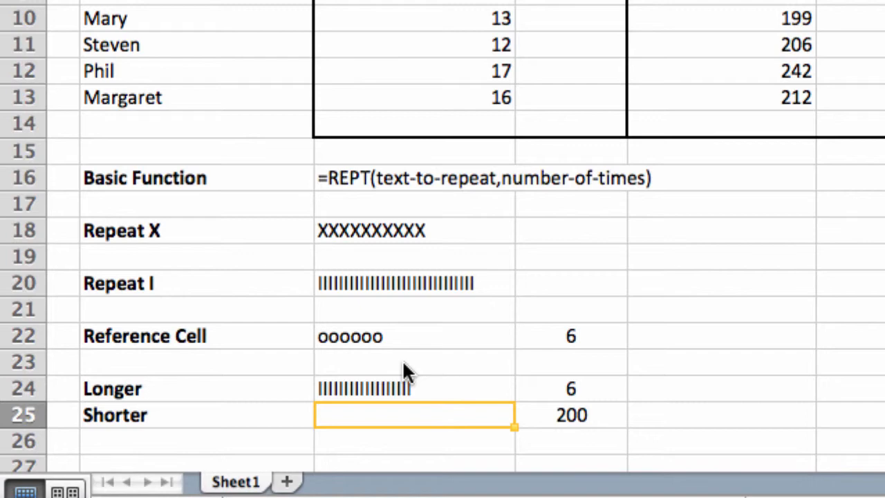
type("=REPT")
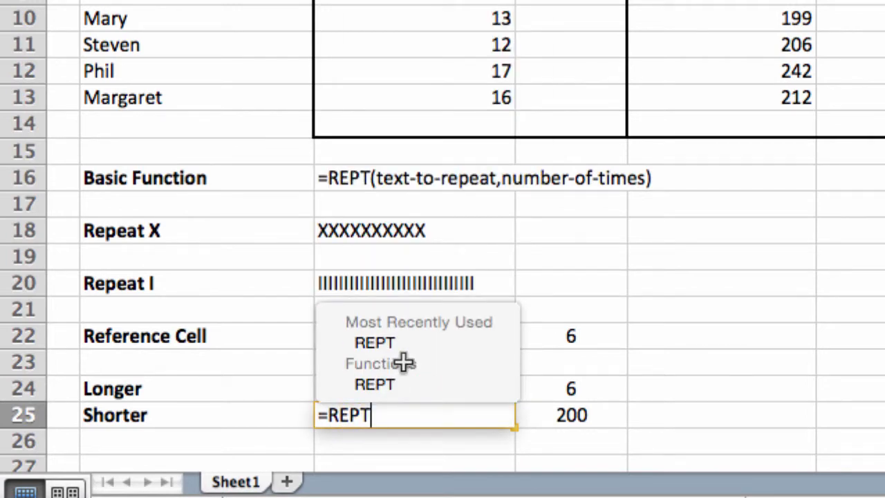
type("(")
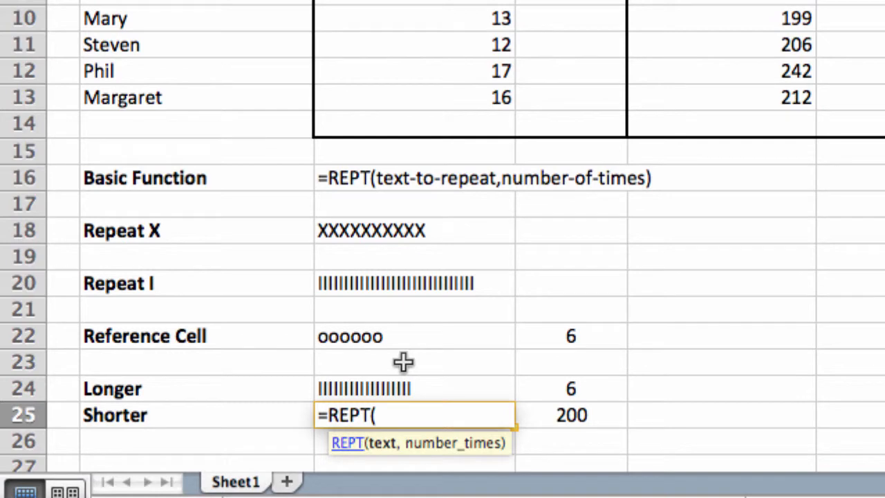
type("\"I\",")
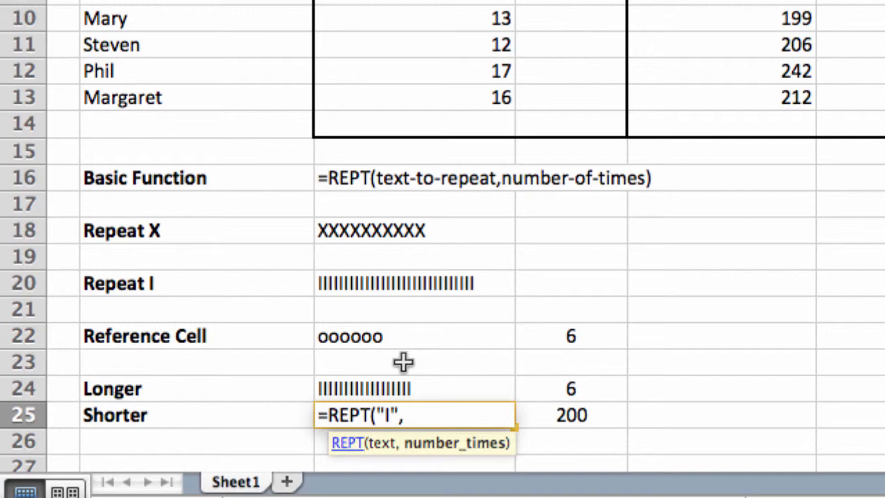
type("D25")
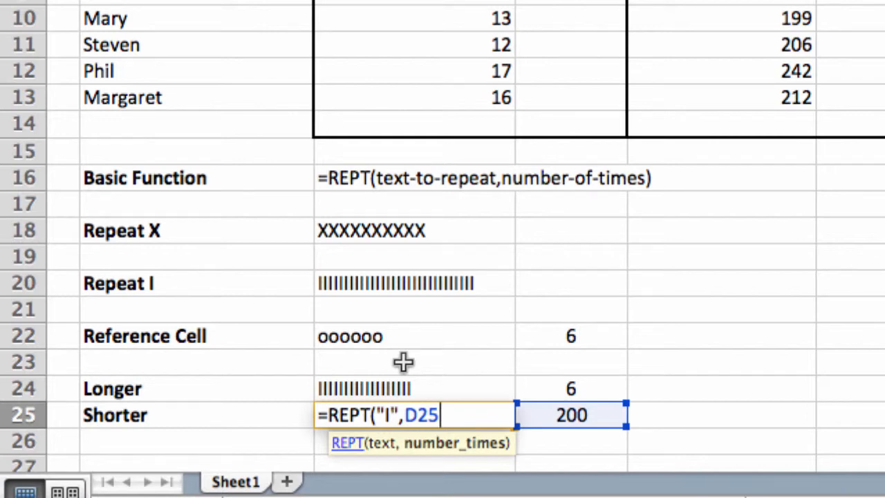
type("*.1)")
key("Return")
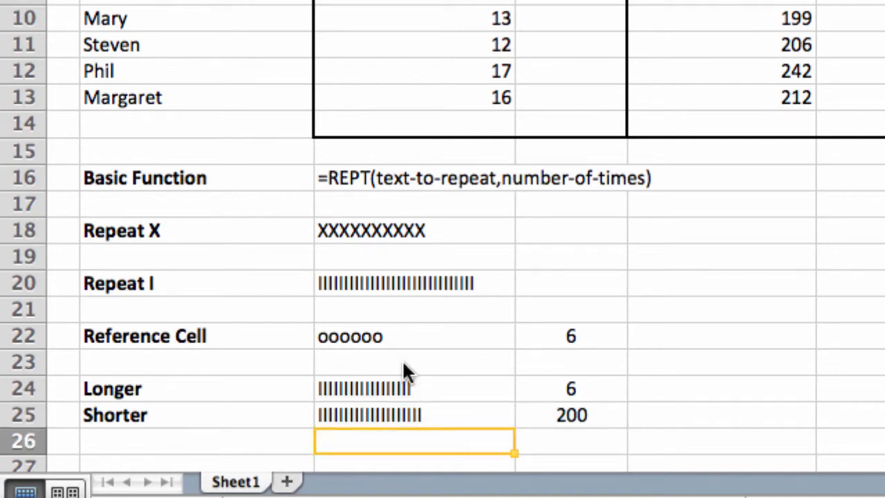
Step: Test the Shorter row's formula by setting its count in D25 to 150
left_click(565, 414)
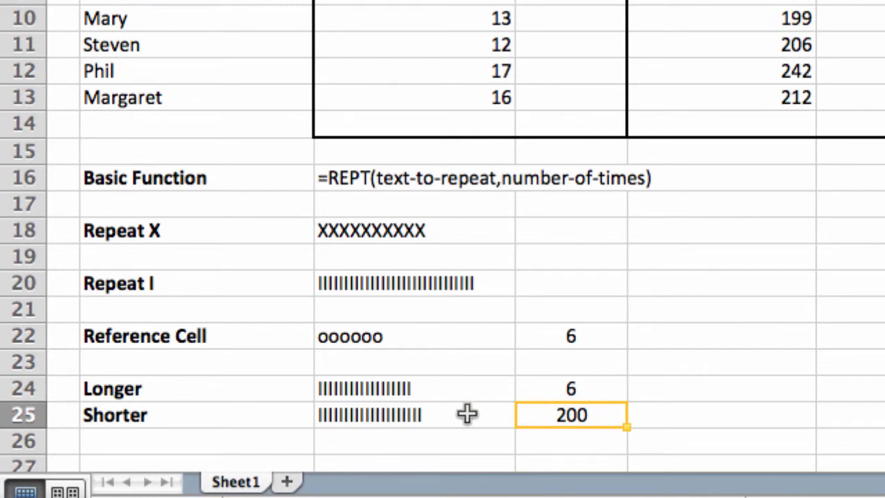
type("150")
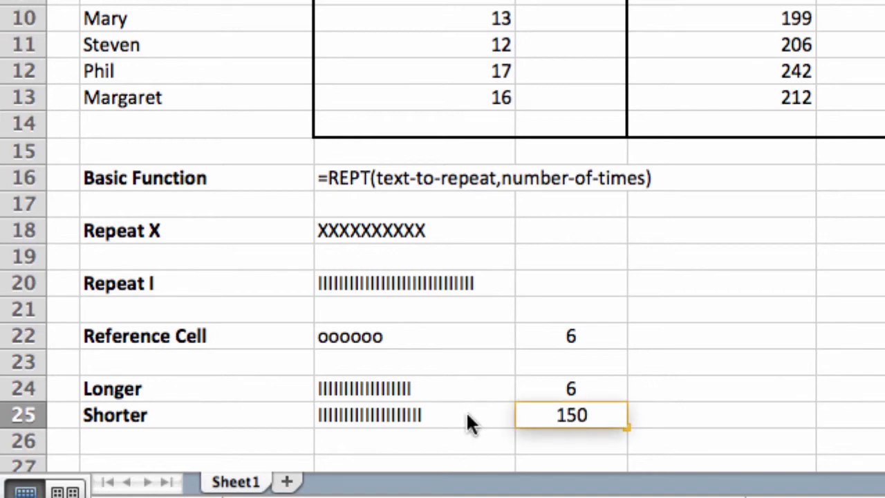
key("Up")
key("Down")
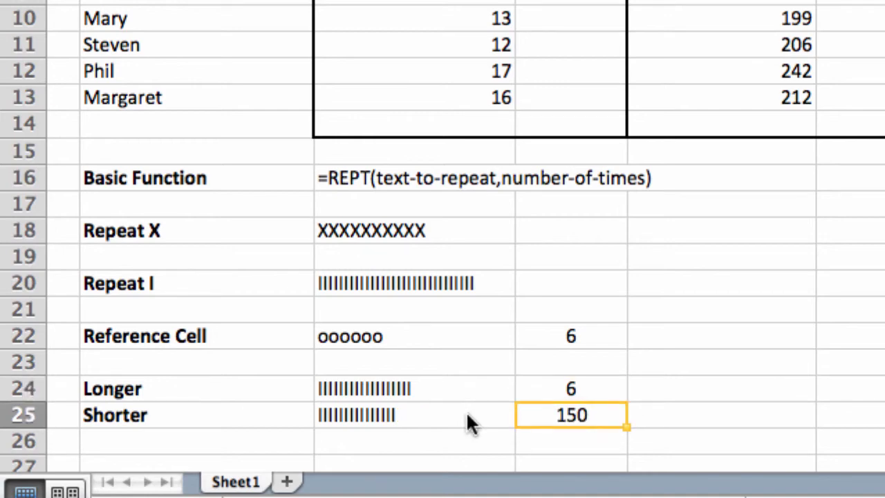